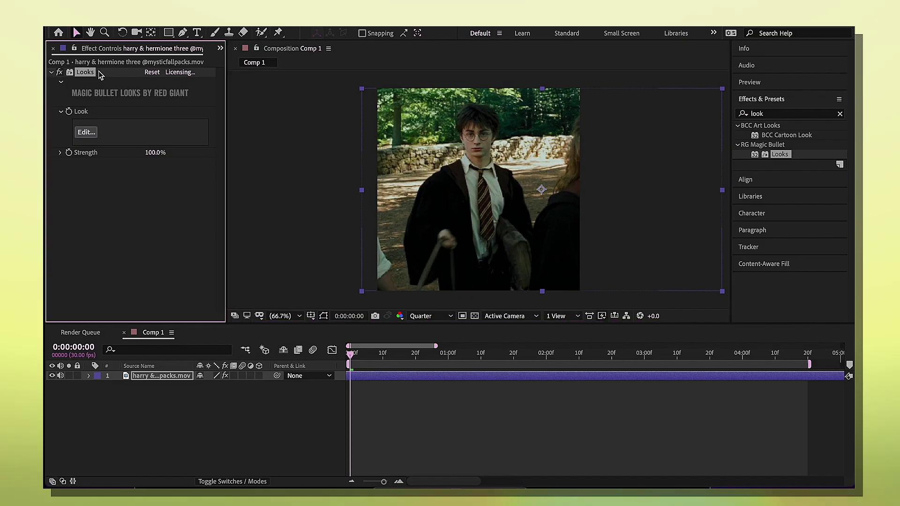
- Remove the Looks effect from the clip and apply the Brightness & Contrast effect to it
key("Delete")
left_click(778, 116)
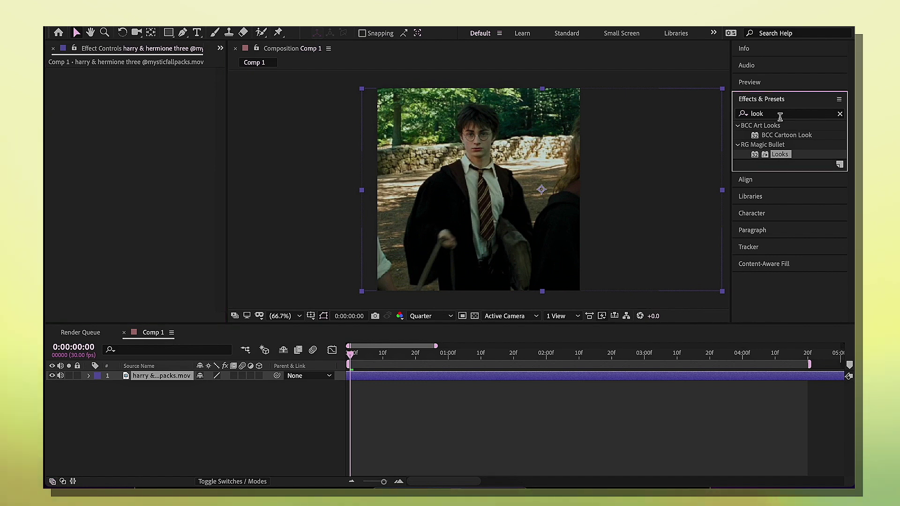
type("brightne")
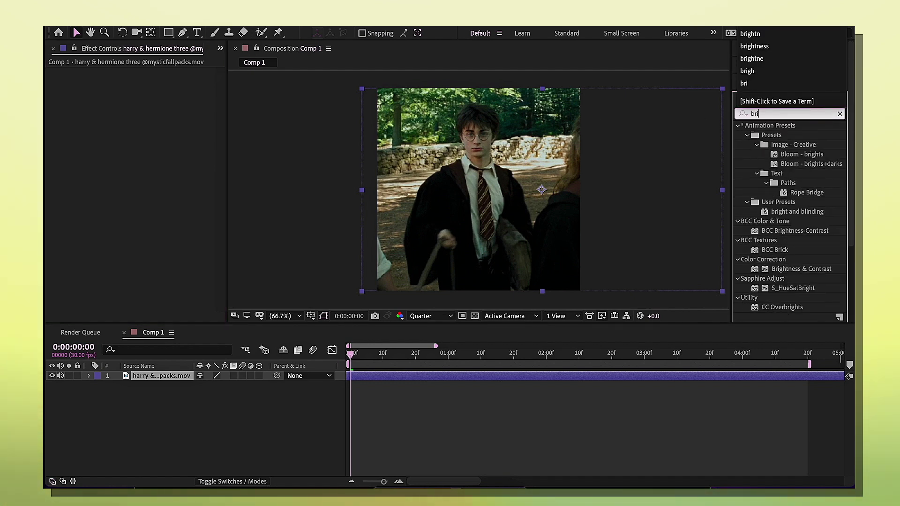
double_click(795, 156)
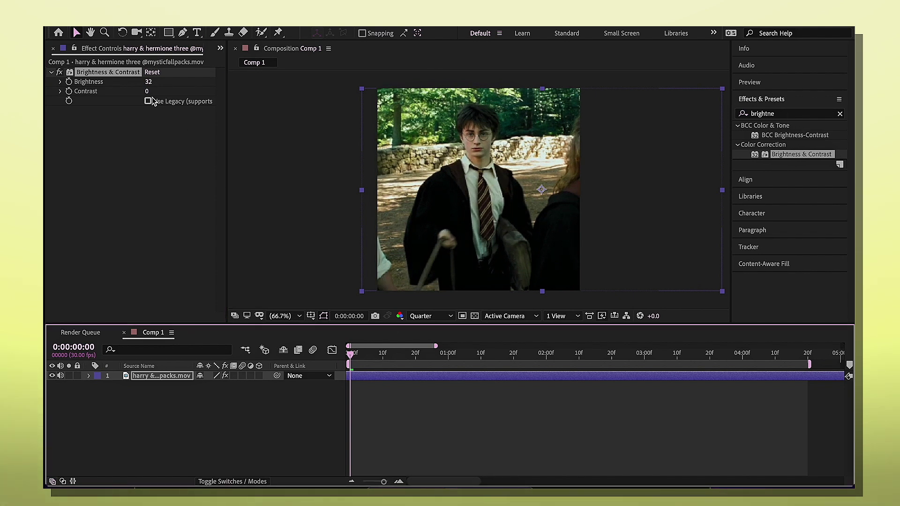
- Set the clip's brightness to 32 and its contrast to 52
left_click(147, 91)
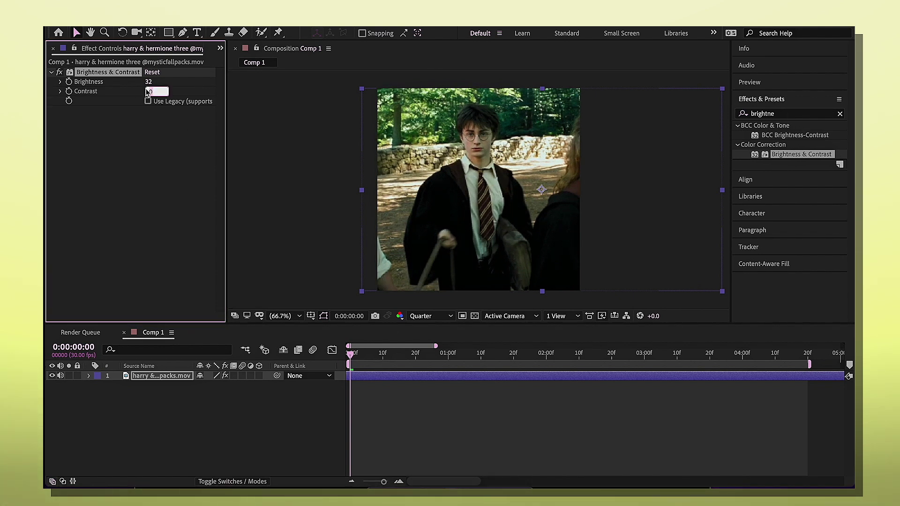
type("52")
key("Return")
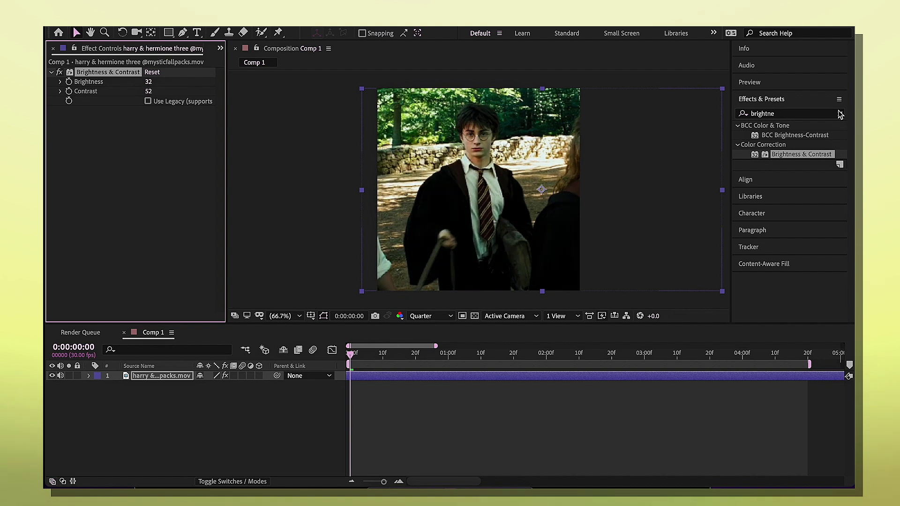
- Find the RG Magic Bullet Looks effect, apply it to the clip and open its look editor
left_click(840, 114)
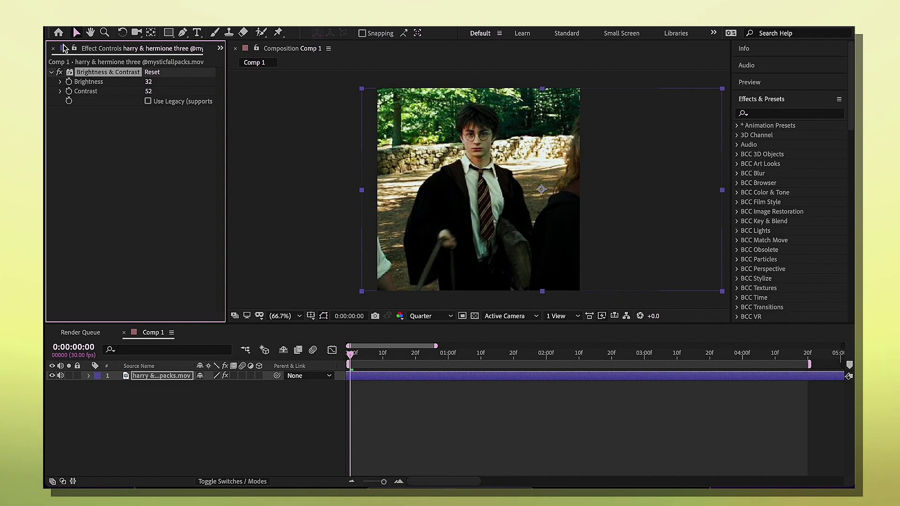
left_click(771, 114)
type("look")
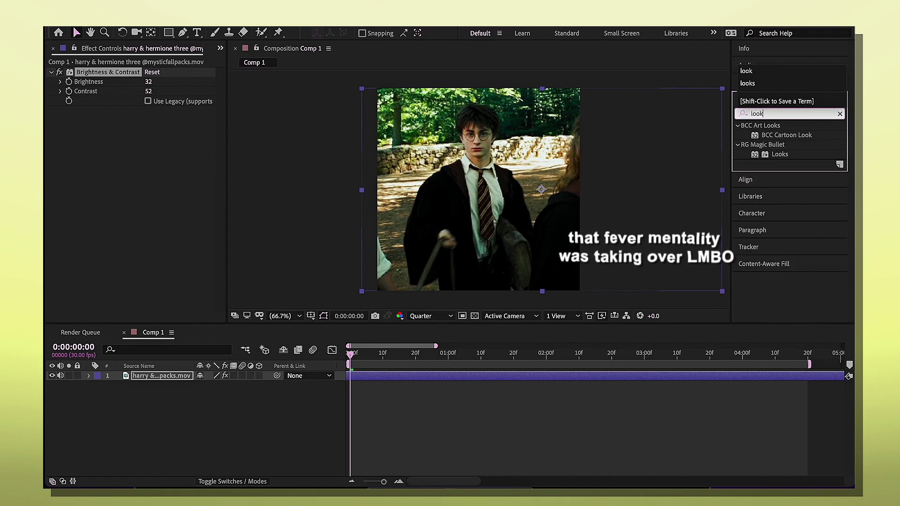
type("s")
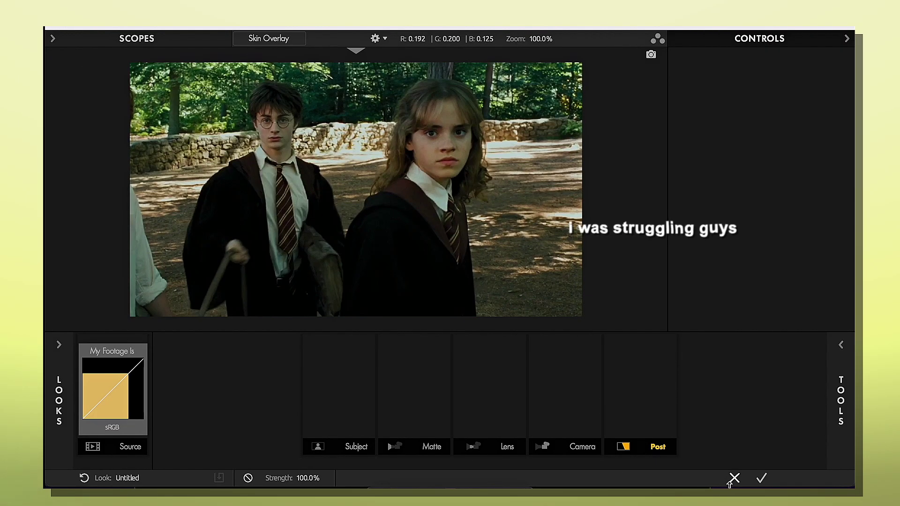
- Add Hue/Saturation to the Subject stage with saturation 81% and component balance of about R 0.058, G 0.852, B 0.090
left_click(309, 428)
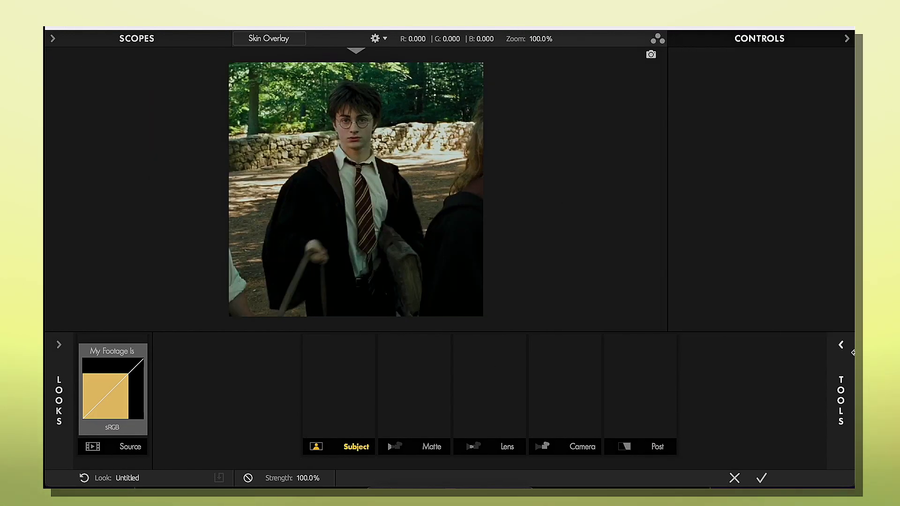
left_click(853, 352)
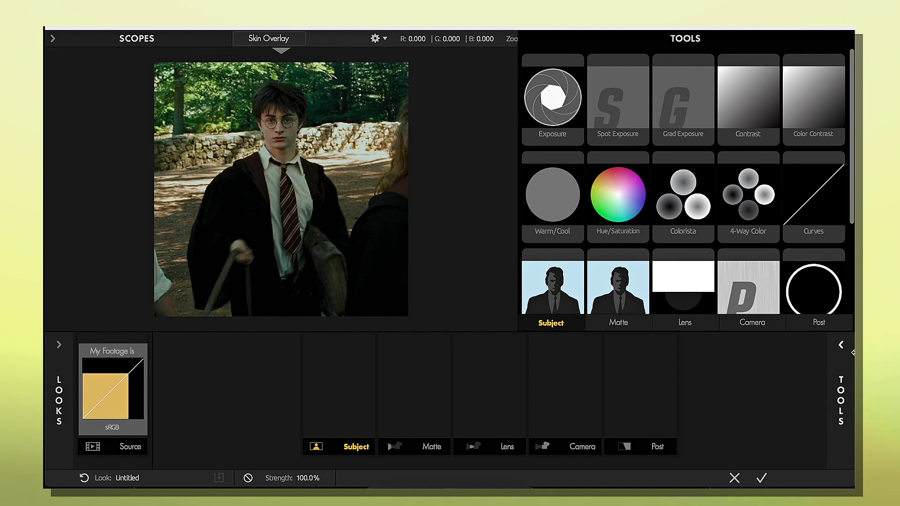
double_click(615, 221)
left_click_drag(736, 127, 729, 127)
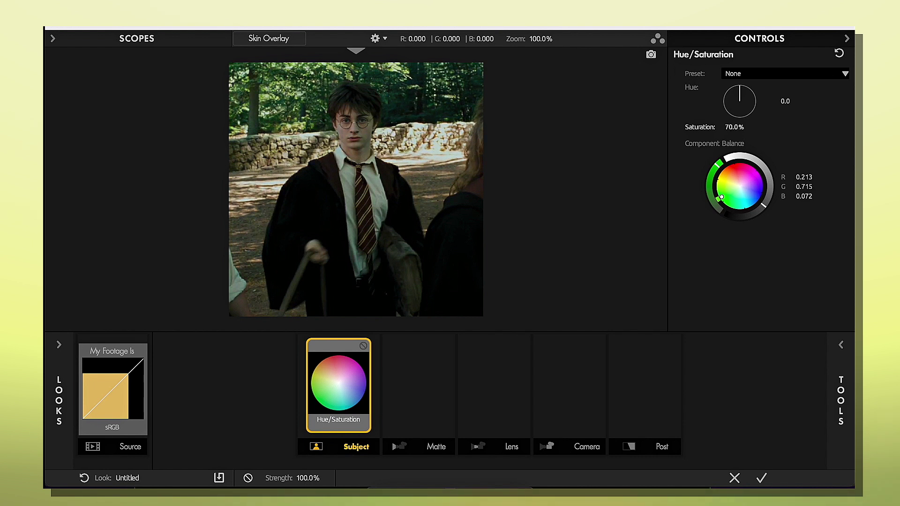
left_click_drag(734, 127, 729, 127)
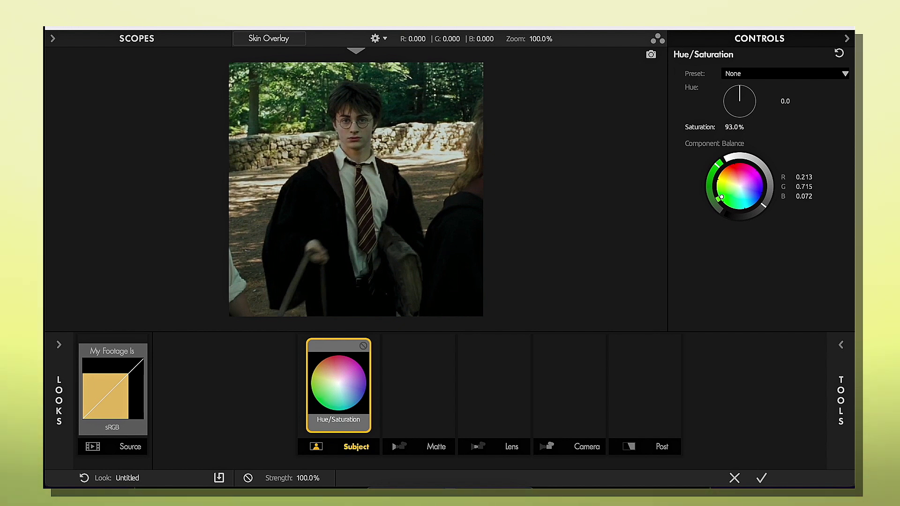
left_click_drag(734, 127, 730, 127)
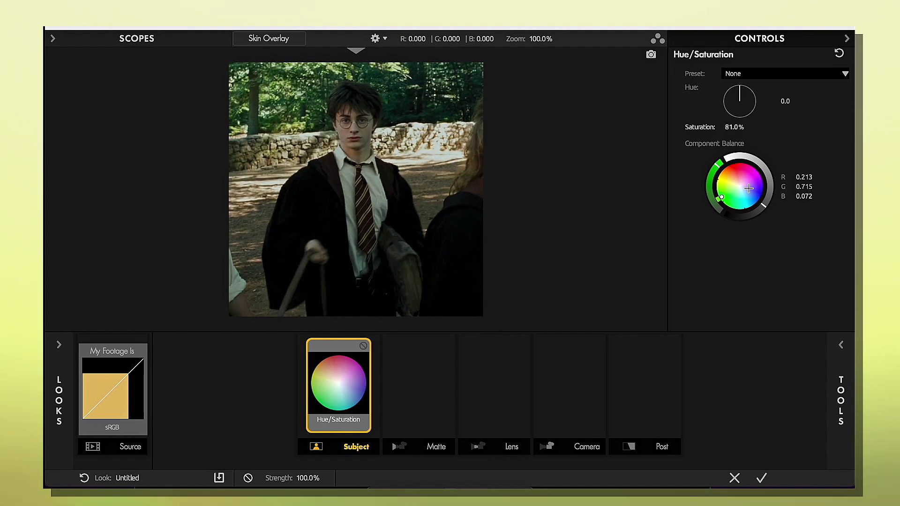
mouse_move(749, 189)
left_mouse_down()
mouse_move(751, 180)
mouse_move(725, 181)
mouse_move(739, 180)
mouse_move(745, 202)
mouse_move(750, 189)
mouse_move(729, 189)
mouse_move(737, 195)
left_mouse_up()
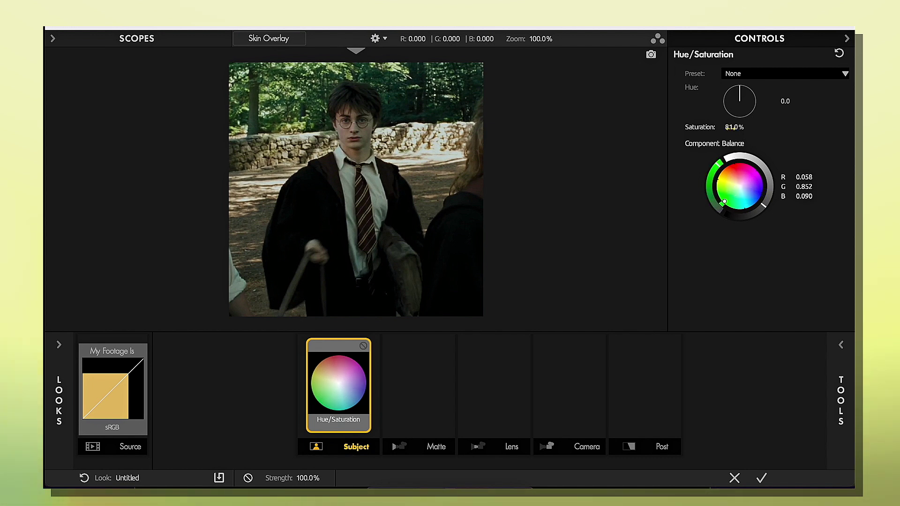
- Add a Curves tool to the Subject stage after Hue/Saturation
left_click(850, 363)
double_click(815, 215)
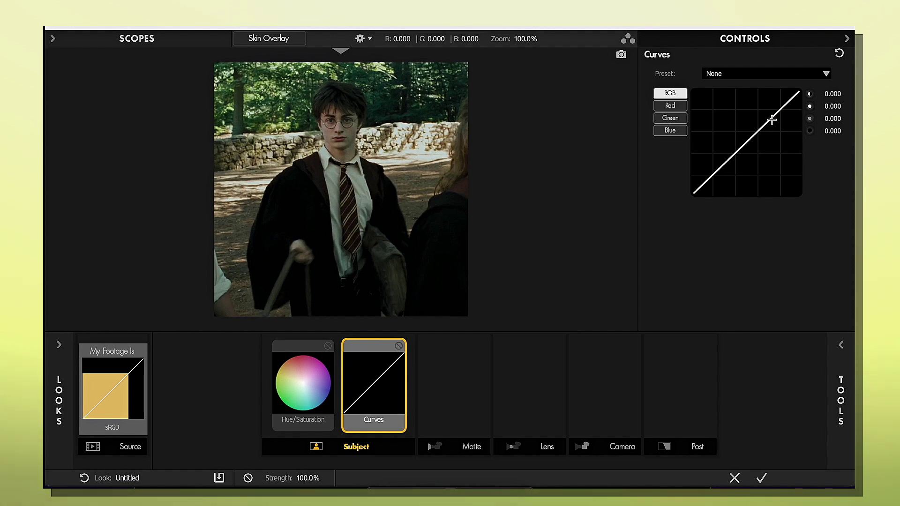
left_click_drag(771, 120, 774, 116)
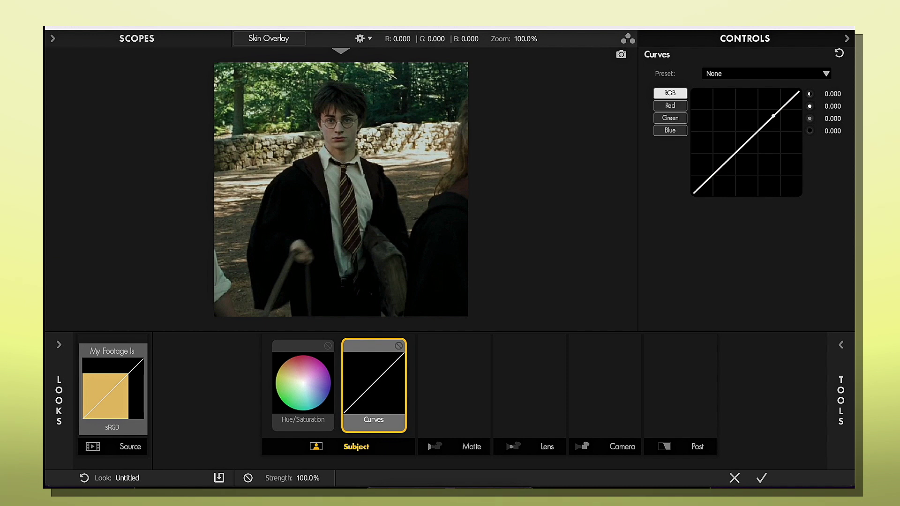
left_click_drag(773, 116, 742, 145)
key("ctrl+z")
key("ctrl+z")
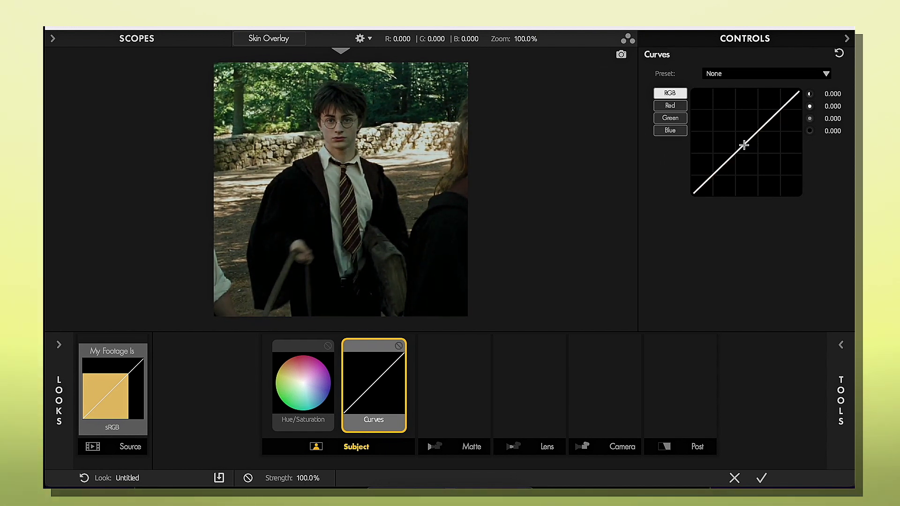
- Shape the RGB curve into a gentle S by raising its midpoint slightly and lowering the shadows slightly
left_click_drag(745, 143, 744, 139)
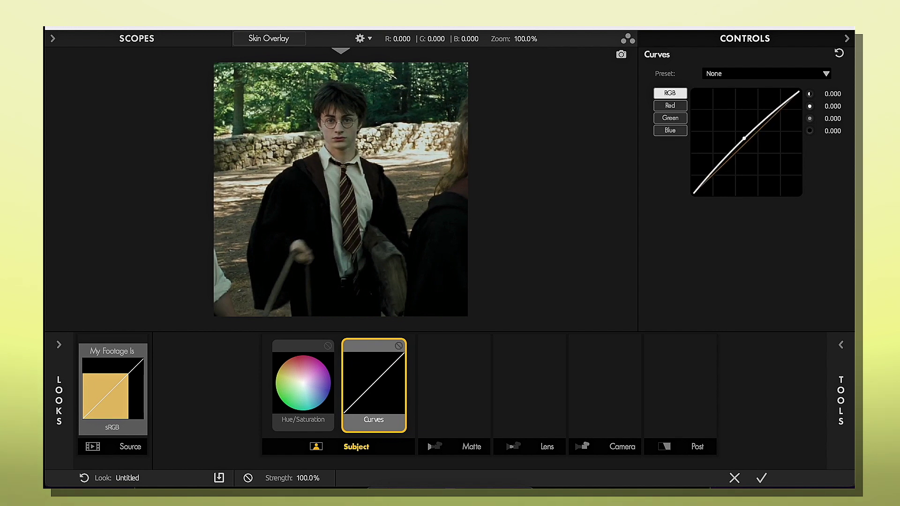
left_click_drag(714, 169, 716, 174)
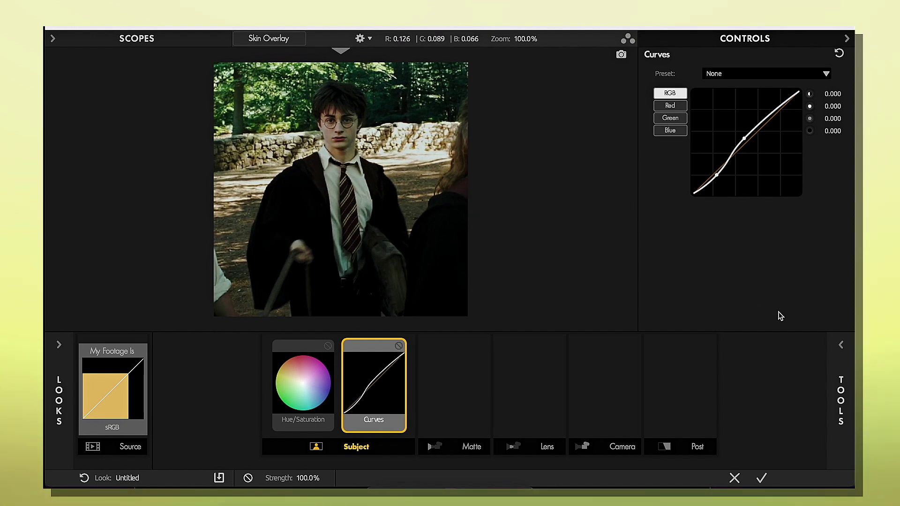
- Add a Film Print tool to the Post stage, keep the Kodak 2383 film stock and set its strength to 7.60%
left_click(840, 373)
scroll(794, 280, "down", 2)
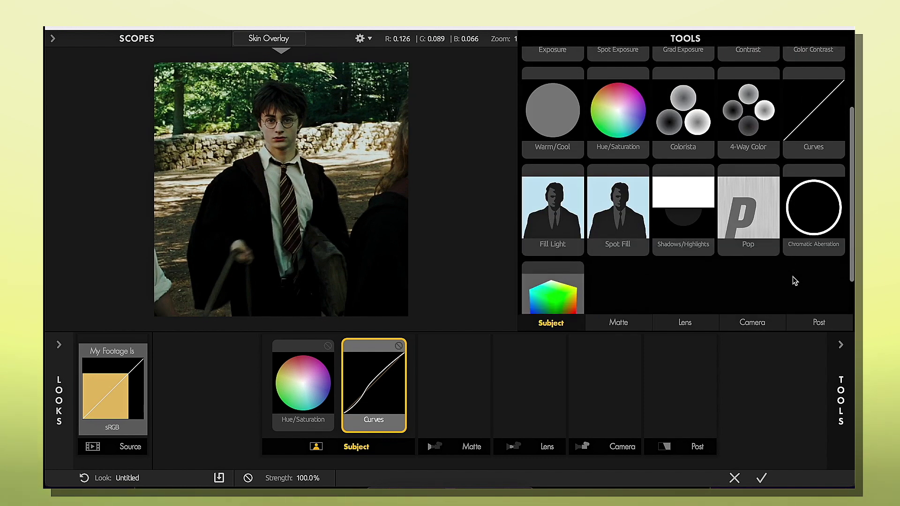
left_click(766, 322)
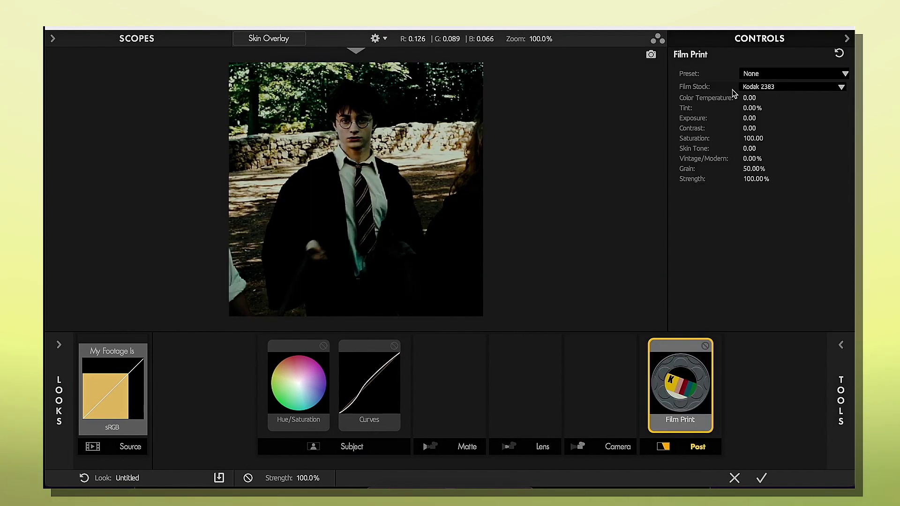
left_click(765, 87)
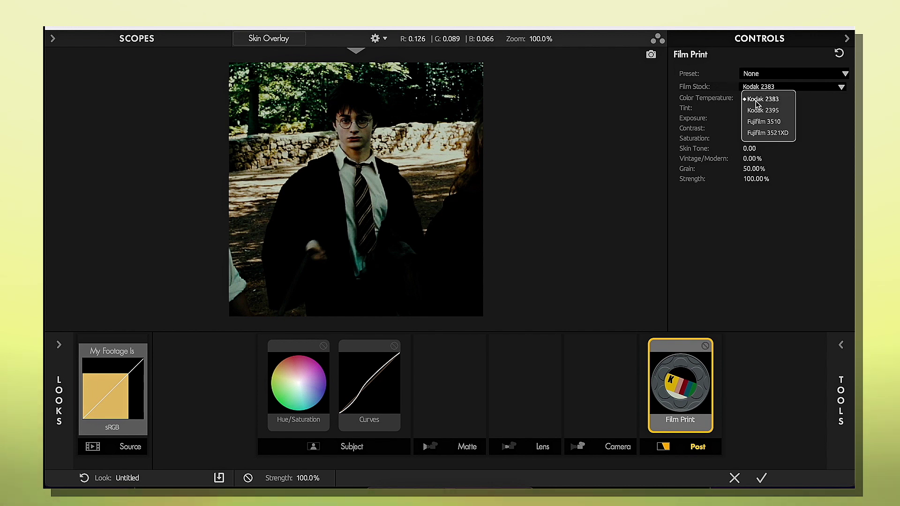
left_click(819, 127)
left_click_drag(756, 178, 754, 179)
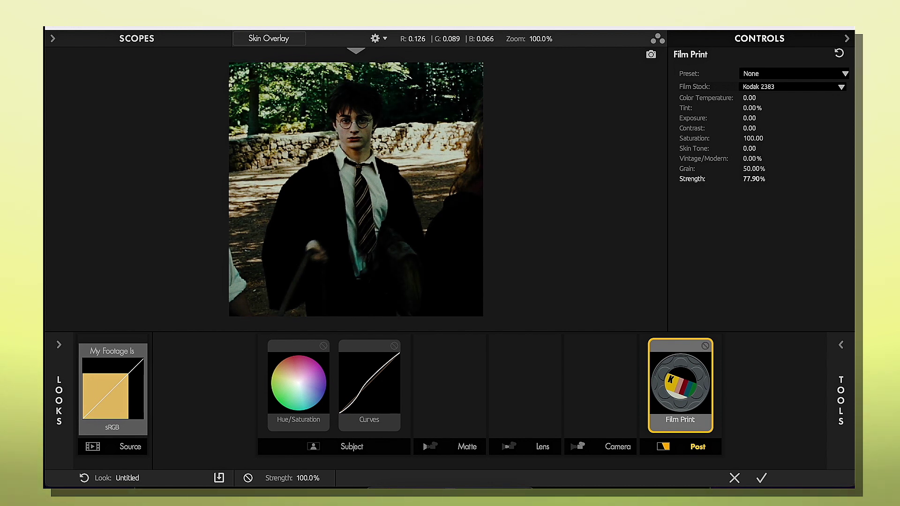
left_click_drag(753, 178, 730, 179)
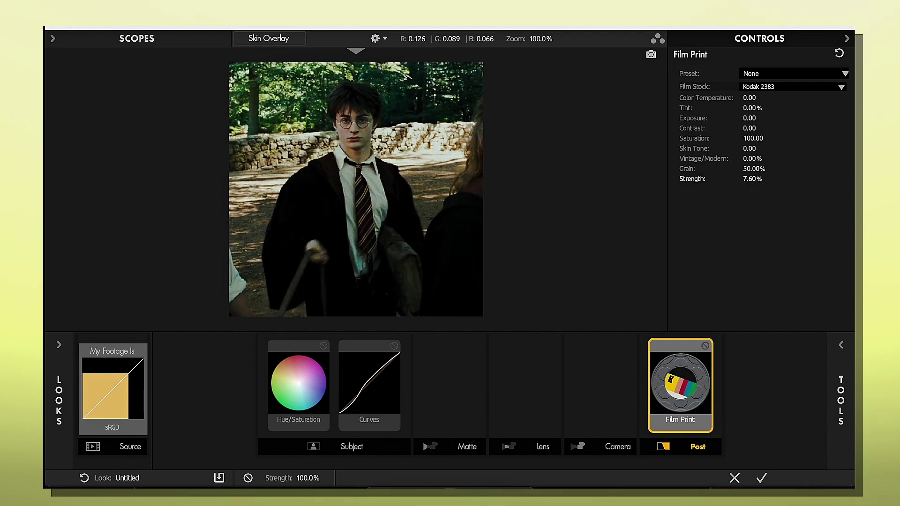
- Add a Diffusion tool to the Matte stage and set its glow to 60.50%
left_click(841, 400)
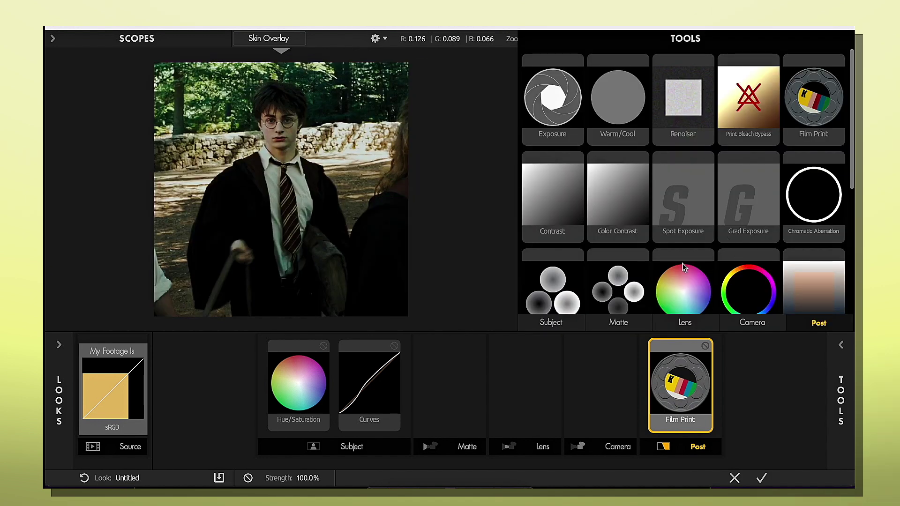
left_click(551, 323)
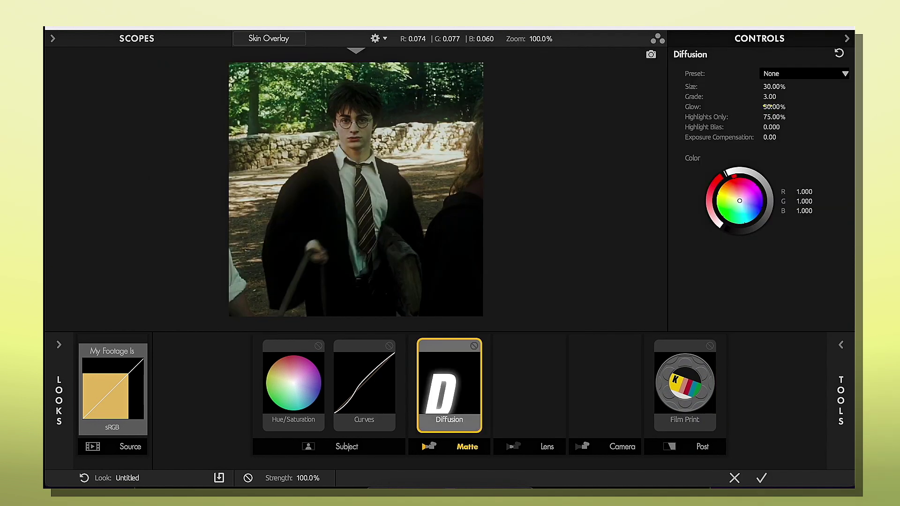
left_click_drag(768, 106, 778, 106)
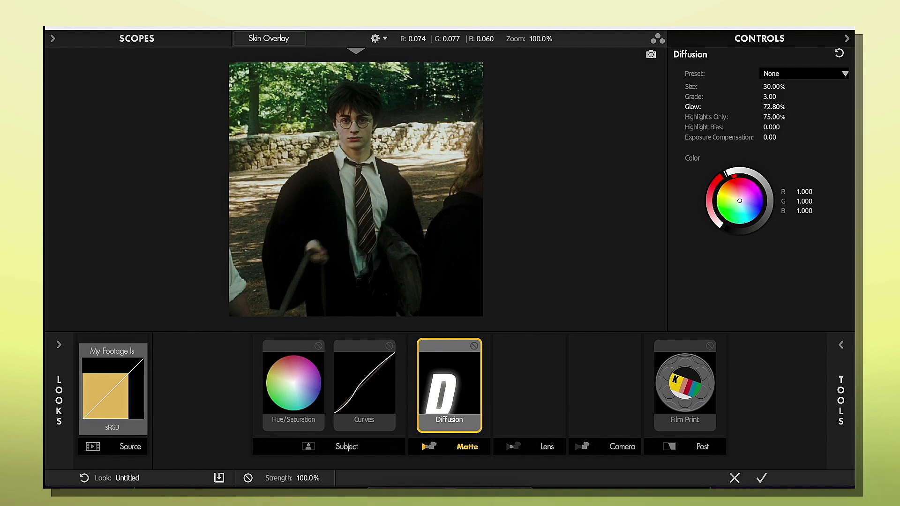
left_click_drag(773, 107, 757, 107)
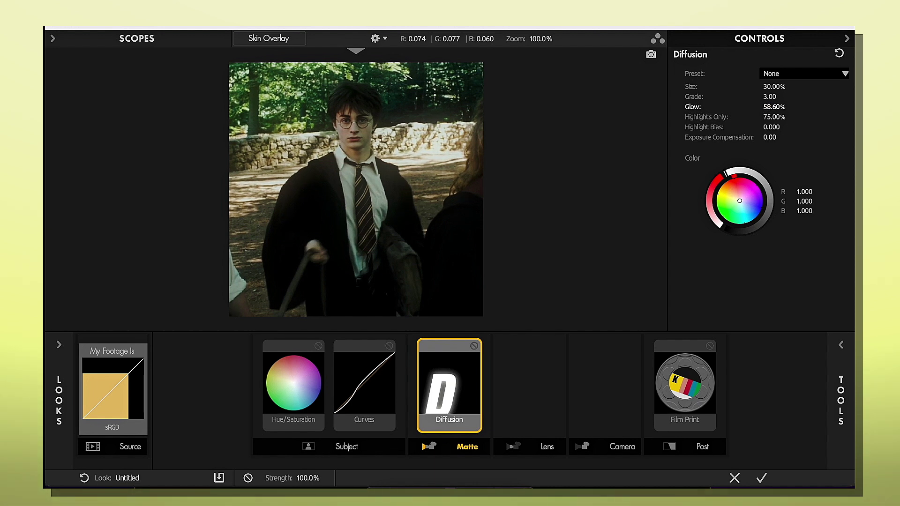
left_click_drag(774, 107, 781, 107)
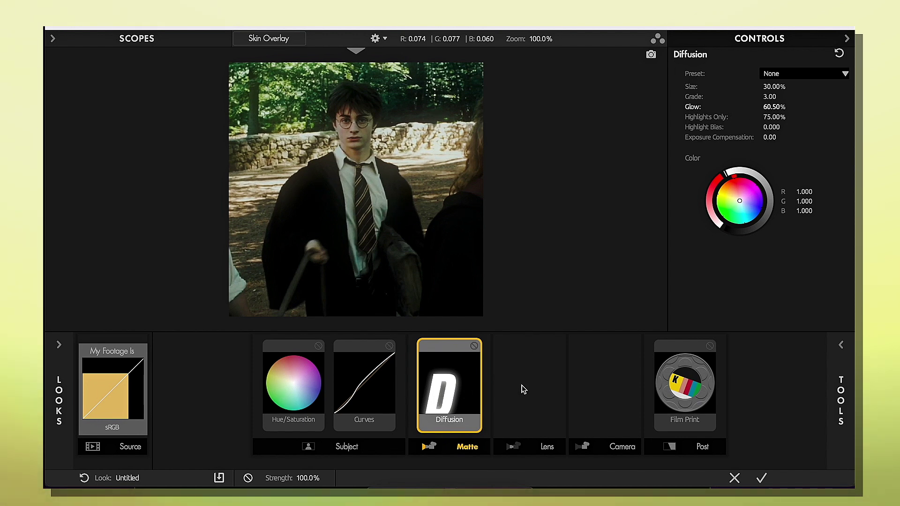
mouse_move(844, 400)
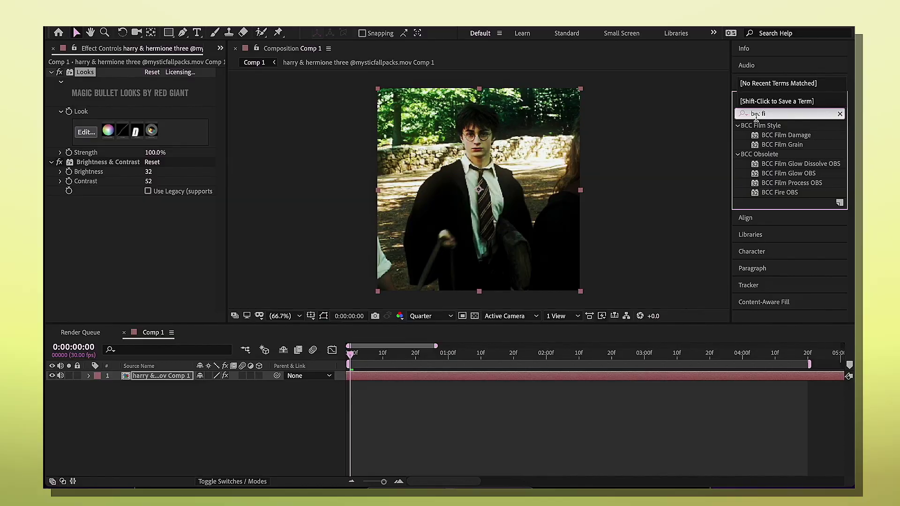
- Apply BCC Fast Film Glow to the precomposed clip and set its glow intensity to 13
key("BackSpace")
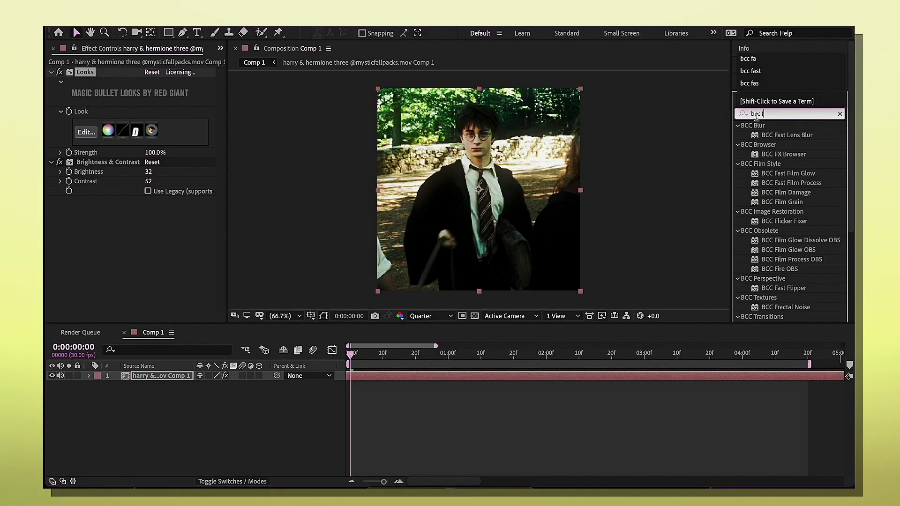
type("ast")
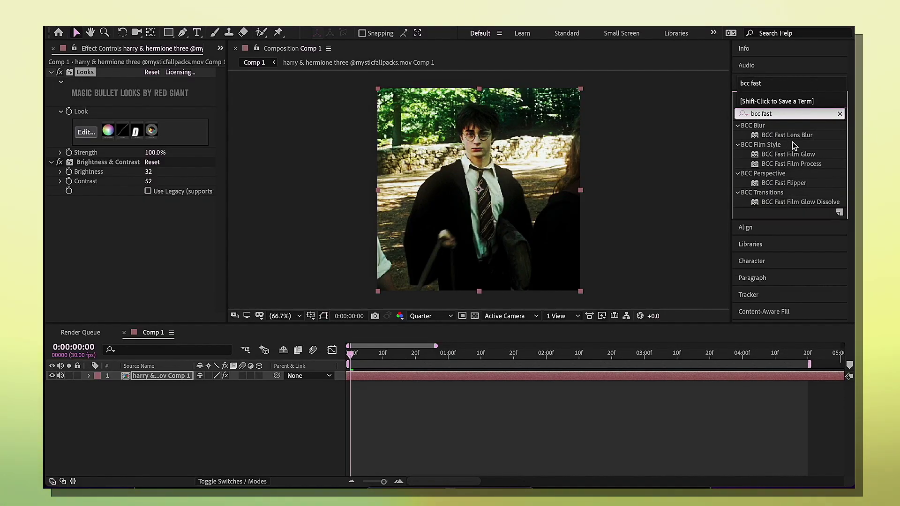
key("Return")
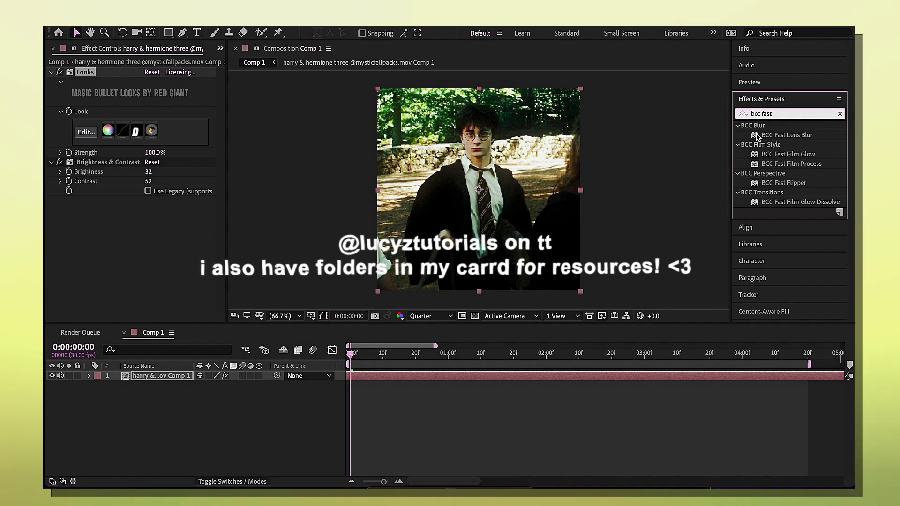
double_click(795, 154)
type("12")
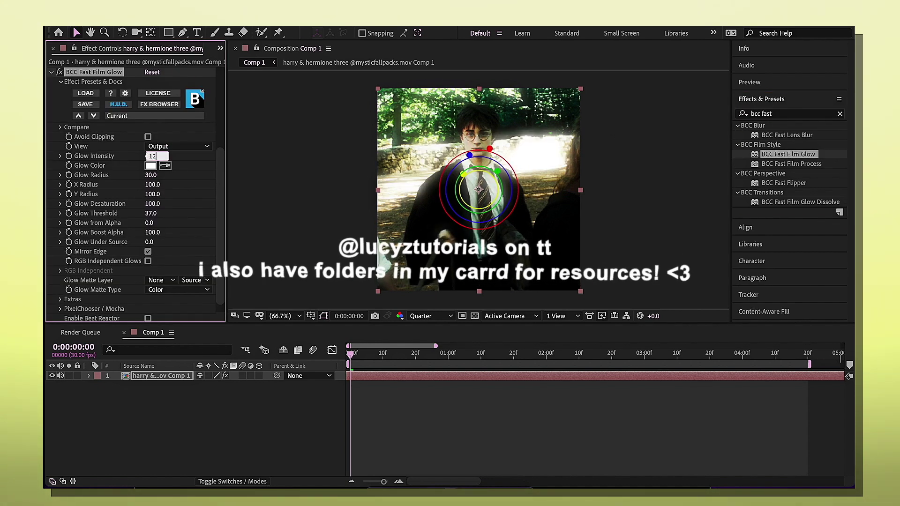
key("Return")
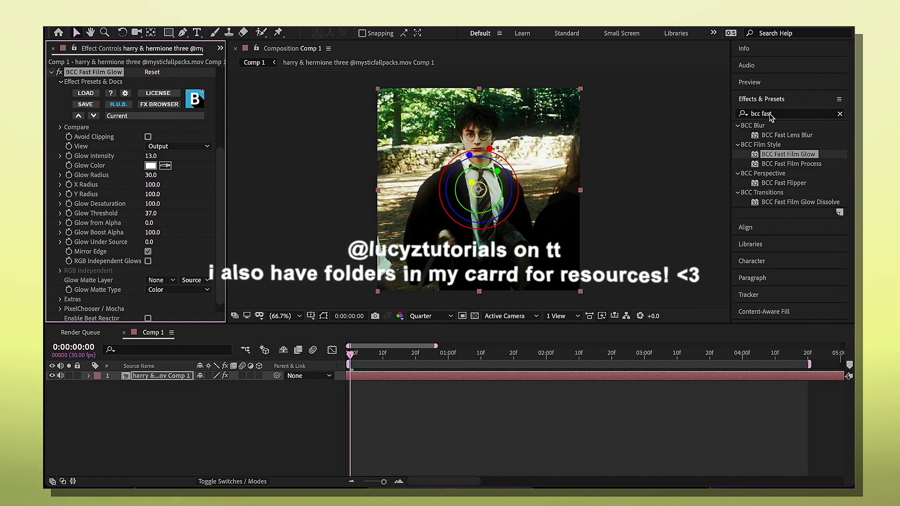
- Search the effects for "sharpen", apply the Sharpen effect to the clip and enter 62 as its amount
left_click(769, 115)
key("BackSpace")
left_click(679, 105)
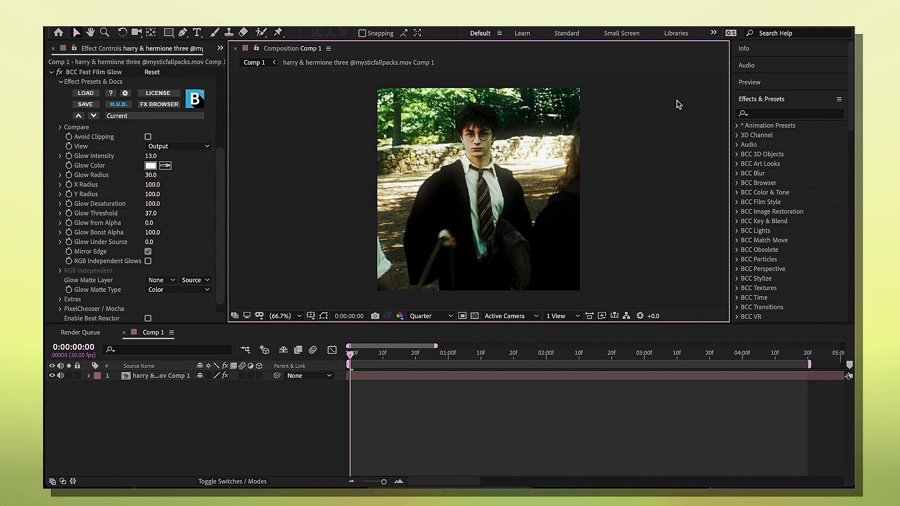
key("ctrl+f")
type("sharpen")
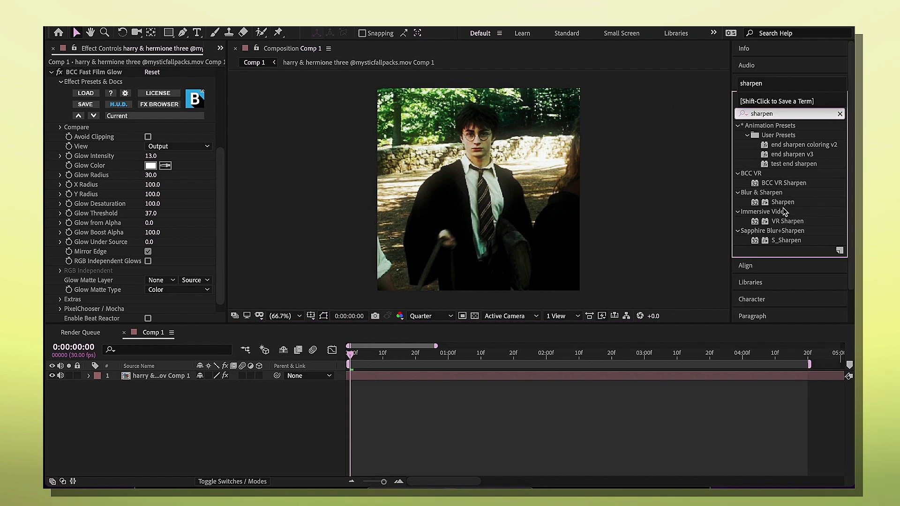
left_click(783, 202)
left_click_drag(782, 202, 170, 258)
left_click(146, 316)
type("62")
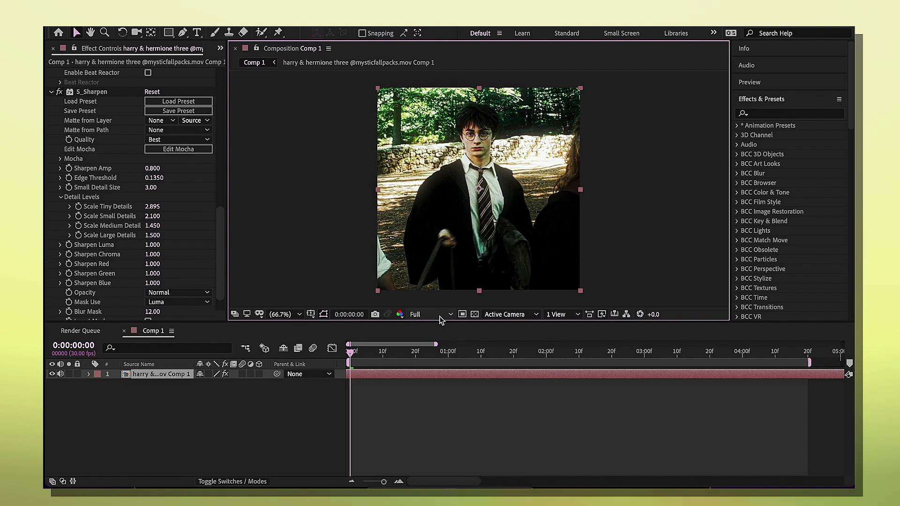
- Set the composition's preview resolution to Quarter and return to the start of the clip's effect list
left_click(440, 315)
left_click(427, 378)
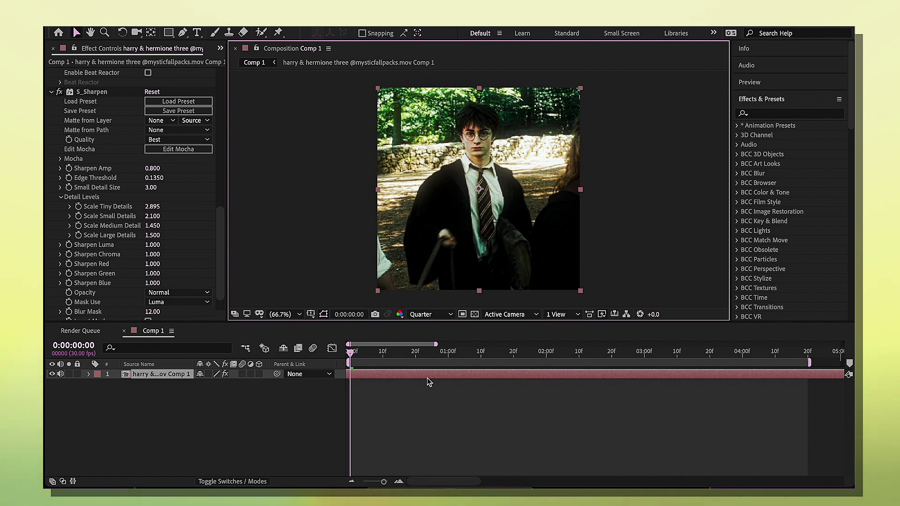
scroll(173, 233, "up", 10)
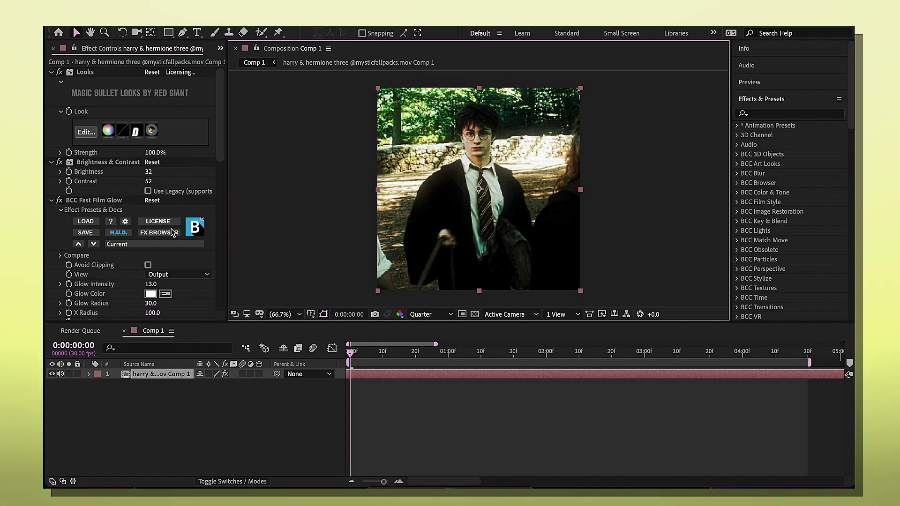